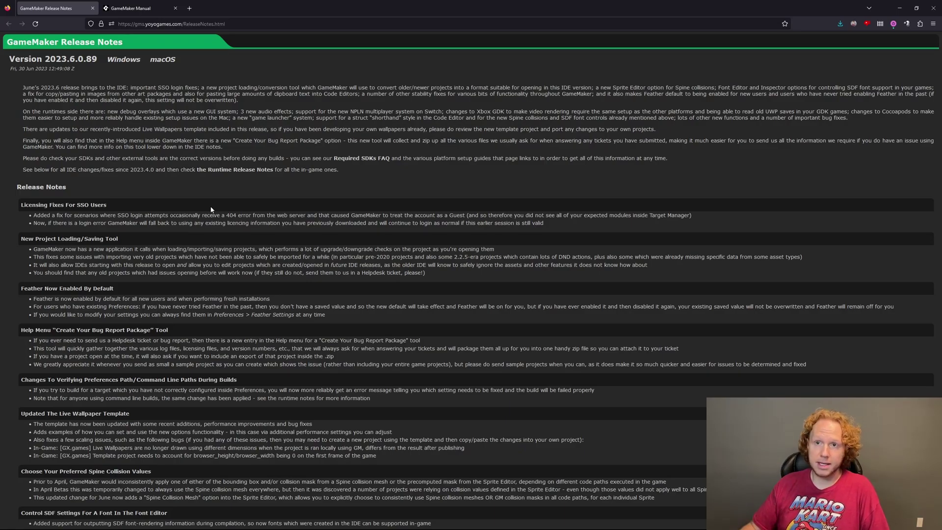
Step: Highlight the intro paragraphs, release date and Licensing Fixes For SSO Users heading
left_click_drag(22, 88, 482, 170)
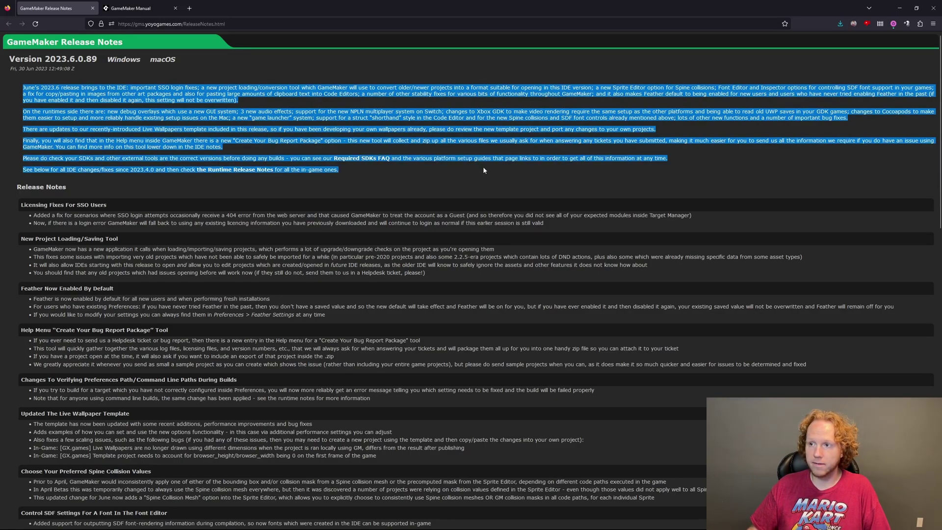
left_click(401, 166)
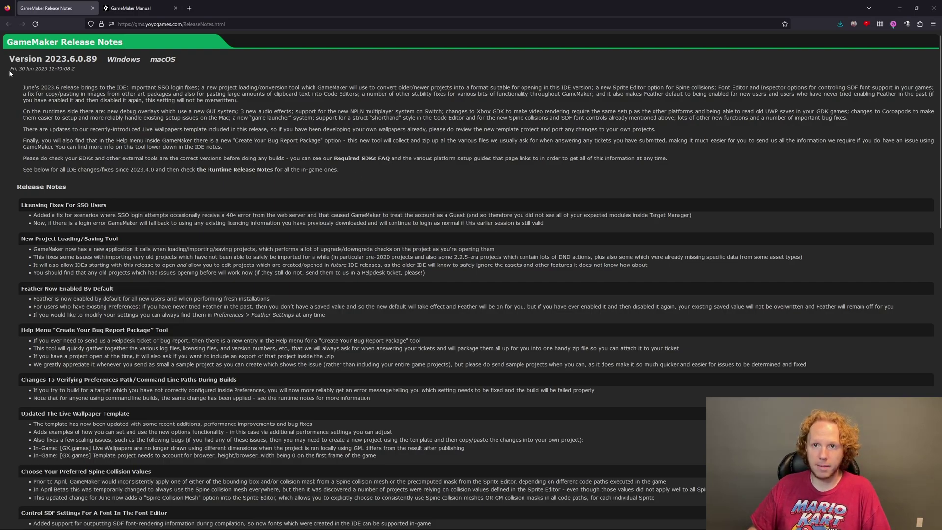
left_click_drag(10, 69, 42, 68)
left_click(76, 76)
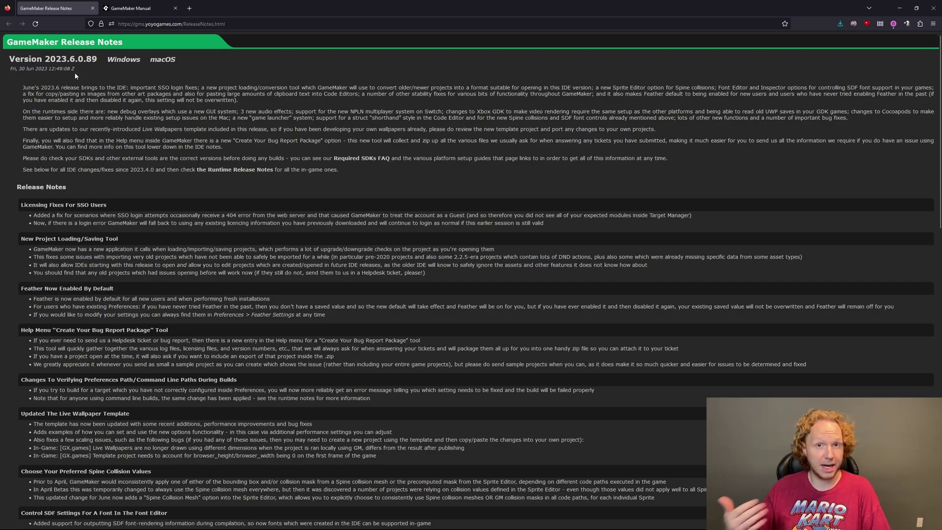
scroll(75, 76, "down", 3)
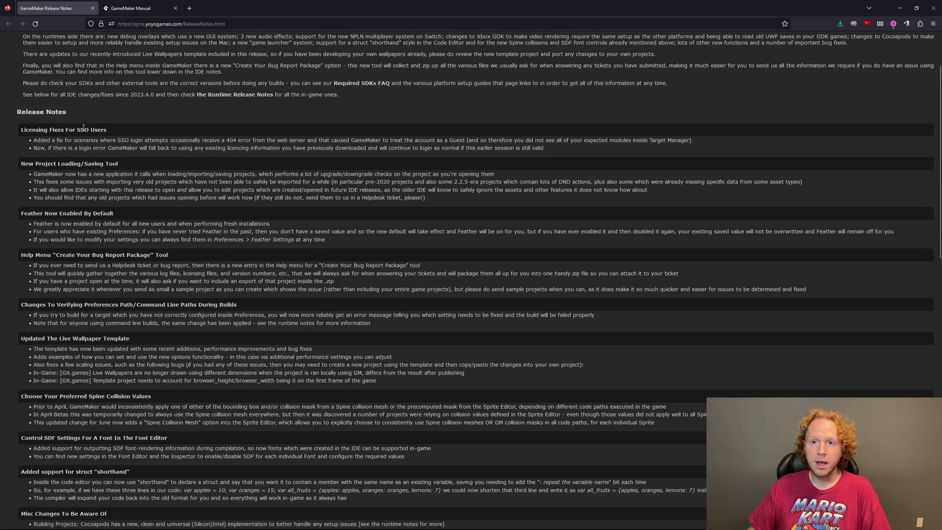
left_click_drag(28, 130, 108, 130)
left_click(126, 135)
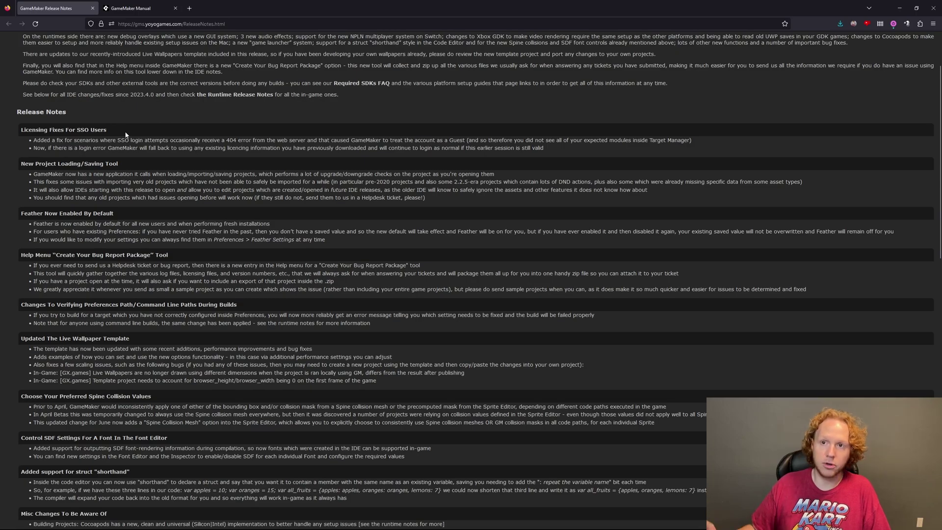
Step: Highlight the New Project Loading/Saving Tool section and its notes on older projects and IDEs
scroll(125, 134, "down", 1)
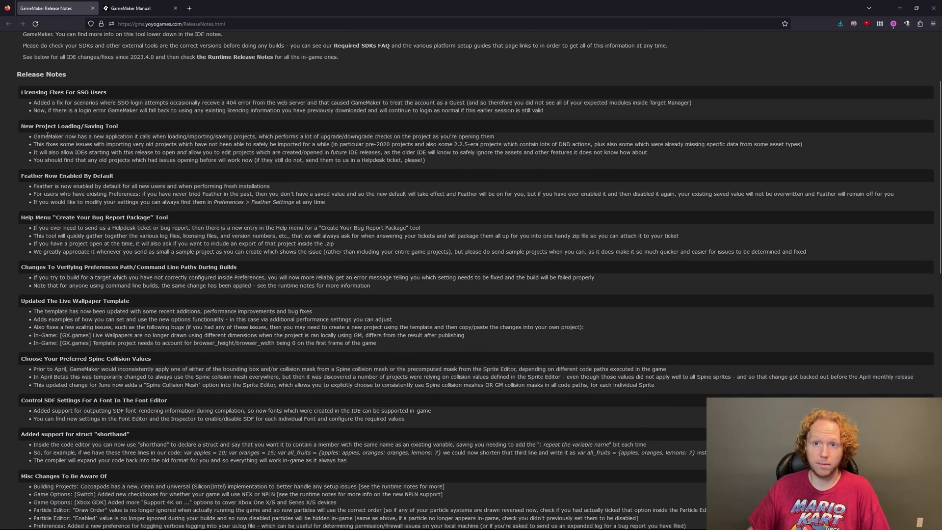
left_click_drag(20, 130, 131, 133)
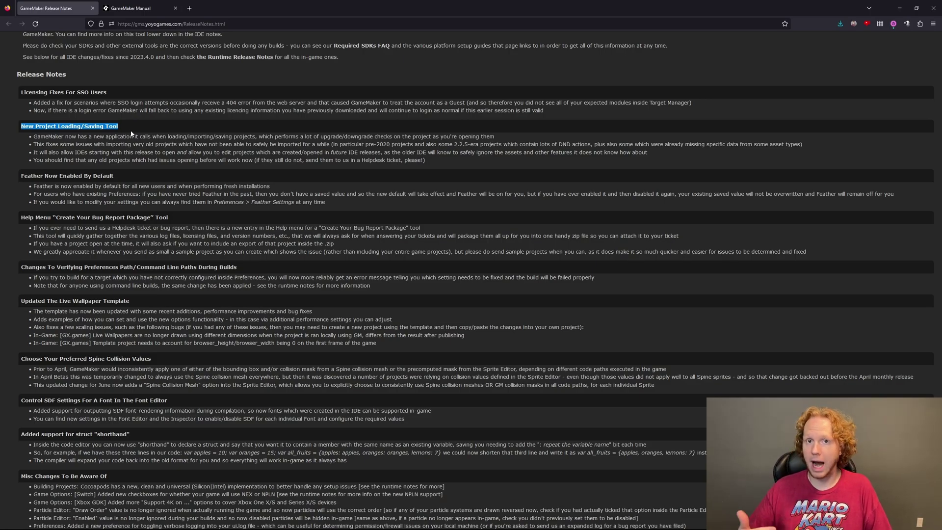
left_click_drag(92, 136, 238, 136)
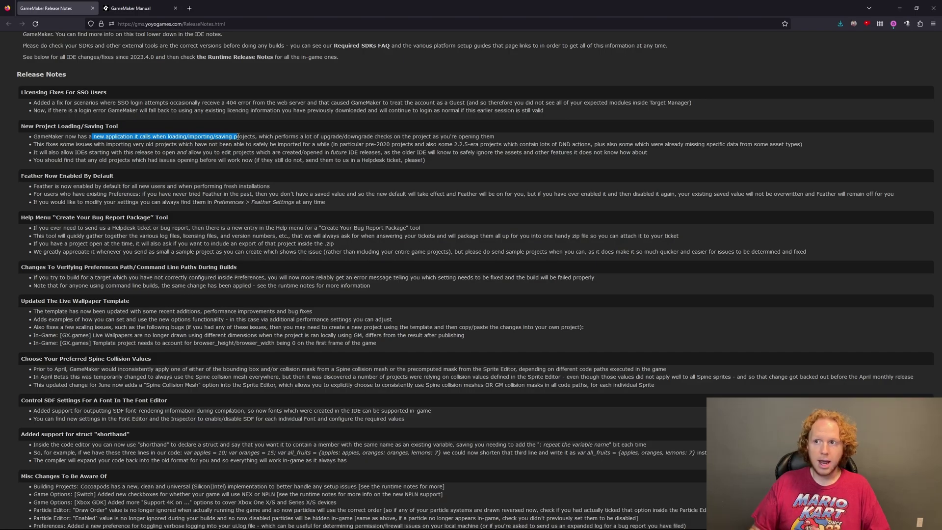
left_click_drag(340, 144, 406, 142)
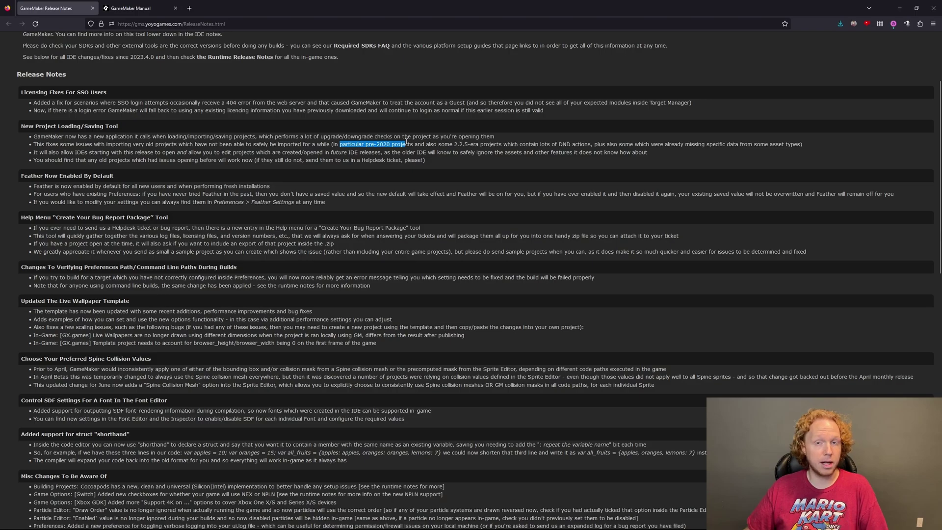
left_click_drag(453, 144, 481, 144)
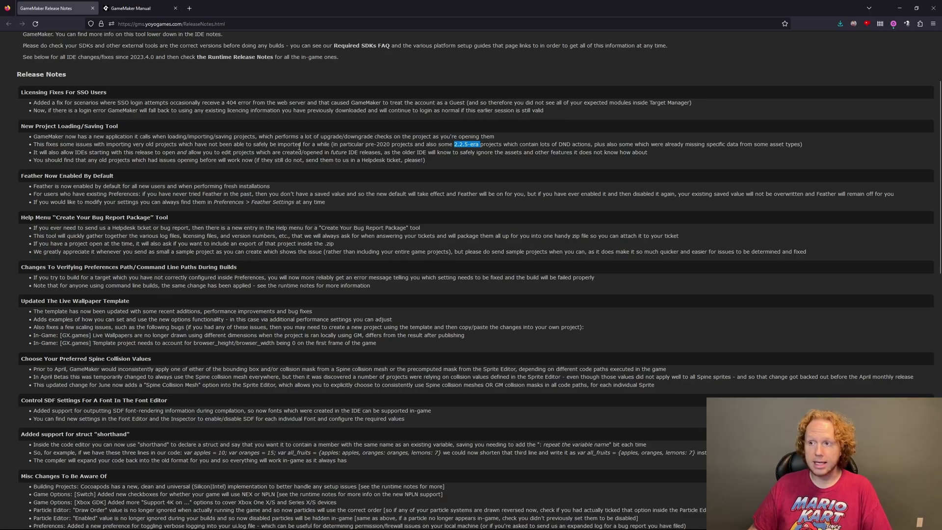
left_click_drag(293, 152, 401, 154)
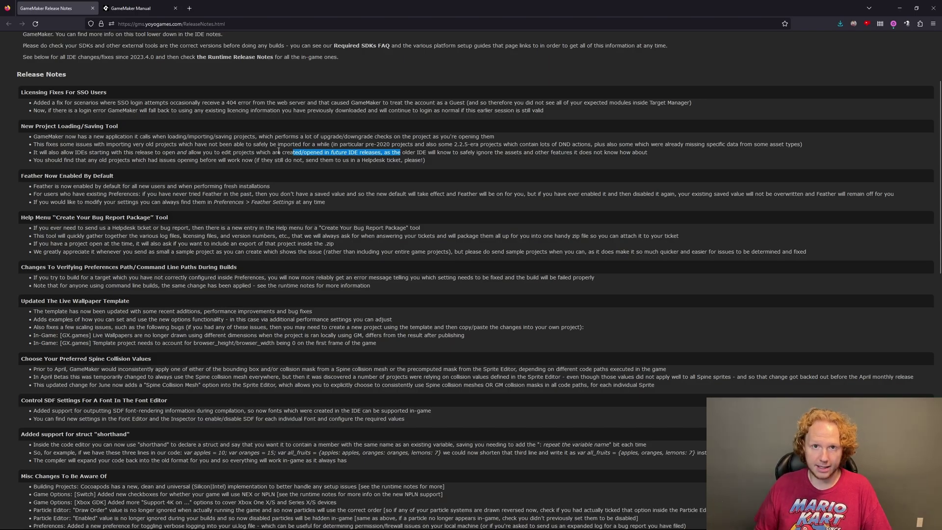
left_click_drag(179, 152, 651, 157)
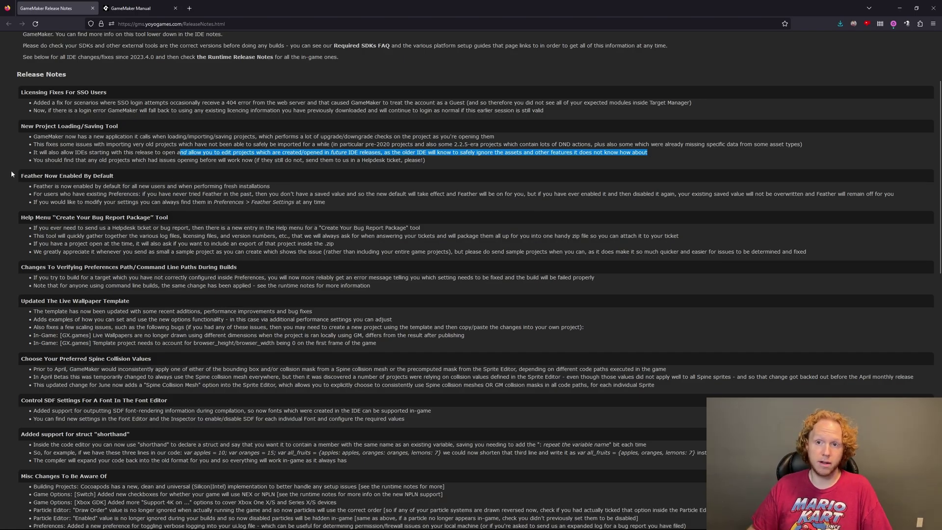
Step: Highlight the Feather Now Enabled By Default and bug report package headings, then switch windows
left_click_drag(21, 175, 139, 175)
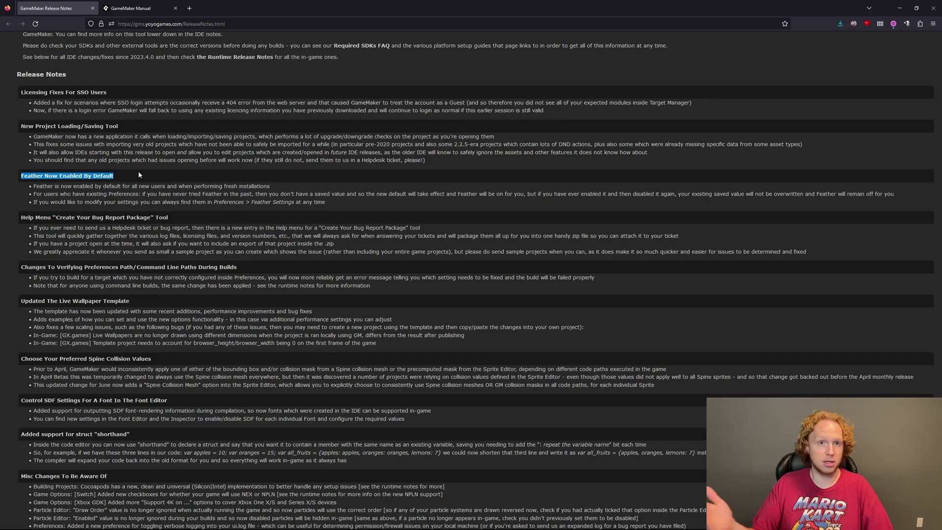
left_click(140, 193)
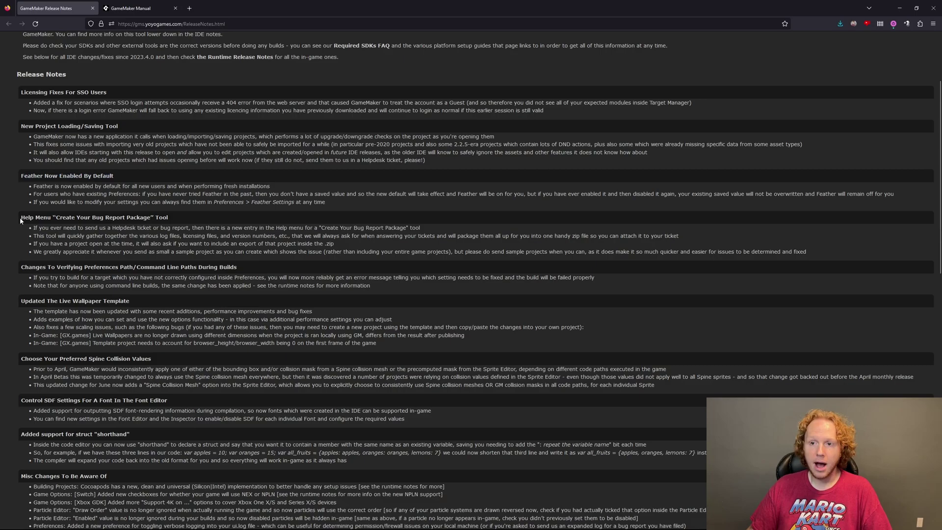
left_click_drag(19, 217, 205, 225)
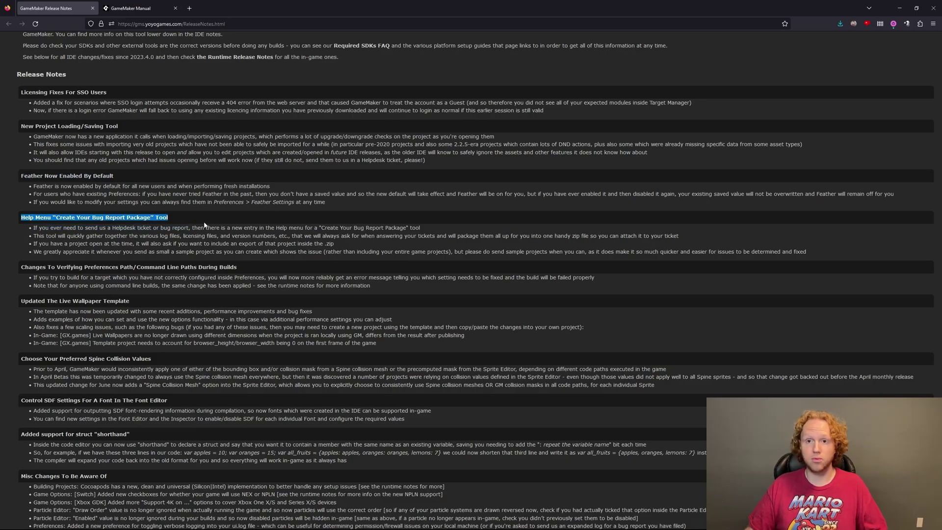
key("alt+Tab")
key("alt+Tab")
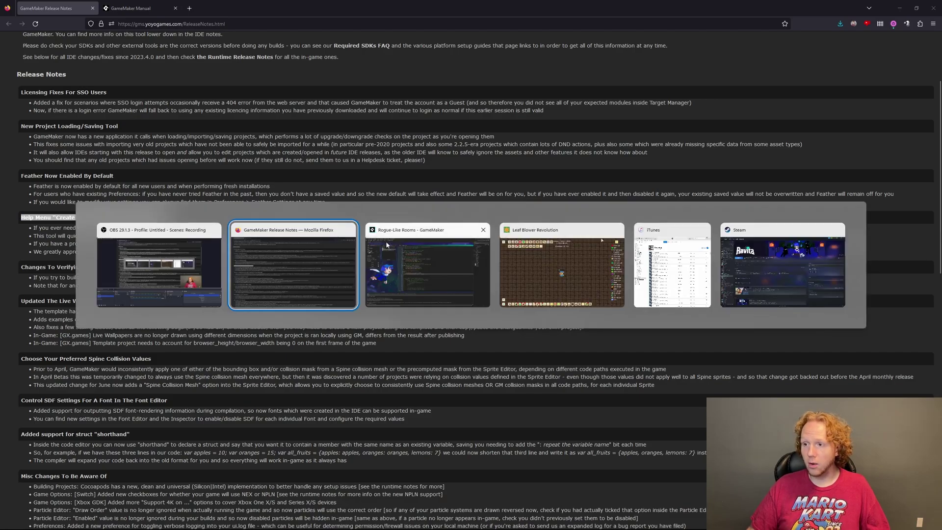
Step: In the Rogue-Like Rooms project, start Help > Create Your Bug Report Package
left_click(386, 240)
left_click(489, 262)
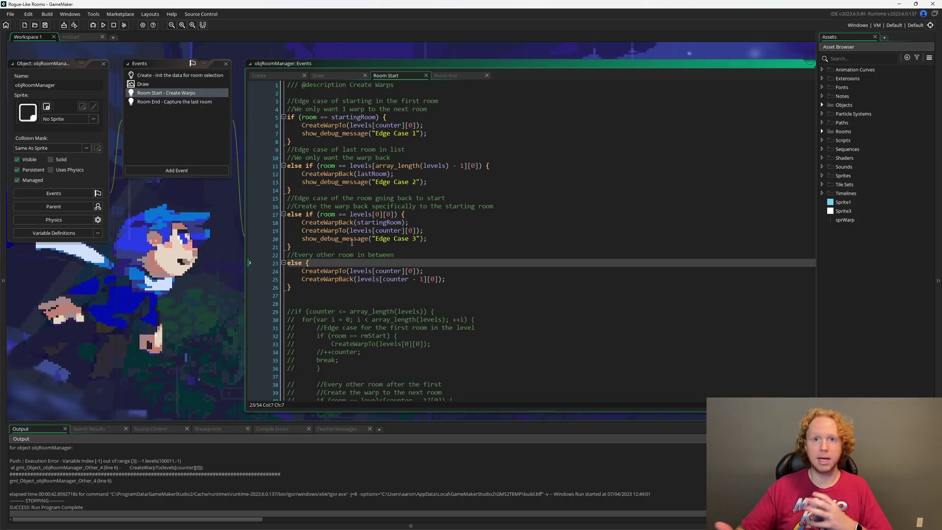
left_click(179, 15)
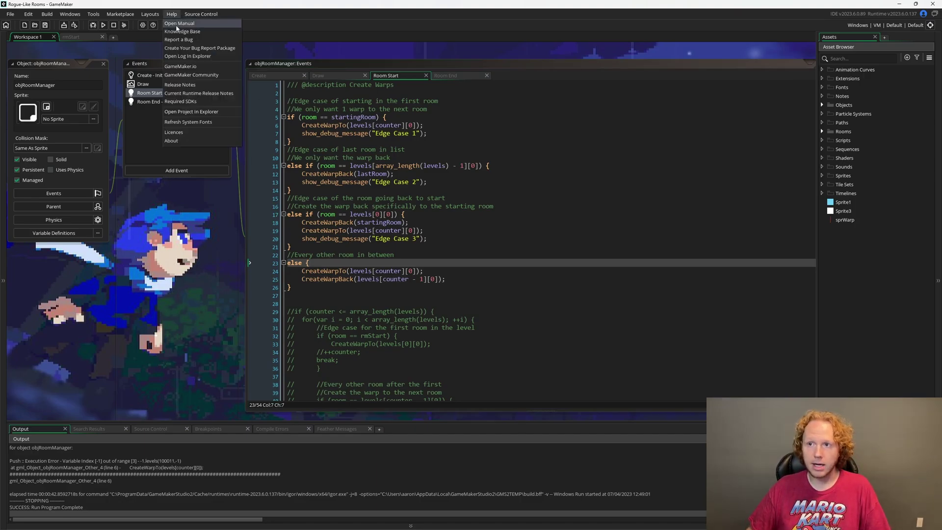
left_click(216, 49)
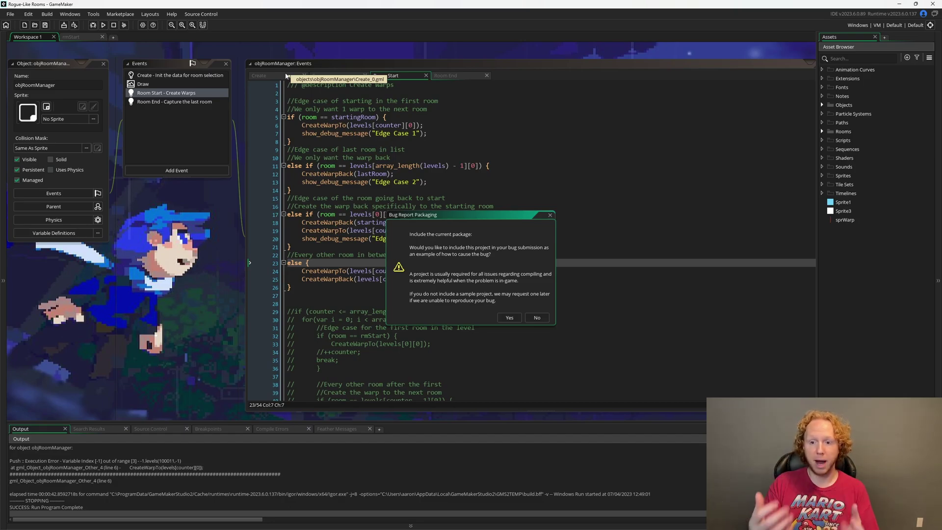
scroll(92, 473, "up", 1)
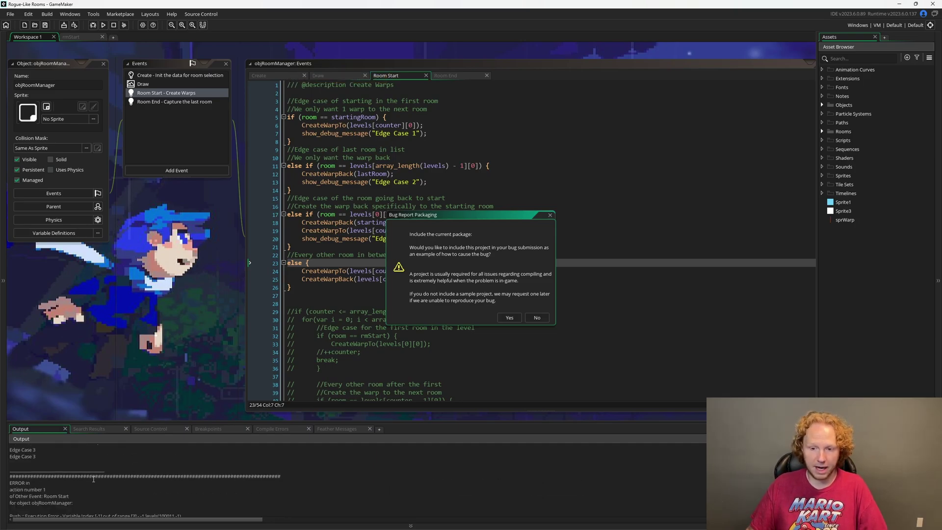
scroll(91, 473, "down", 2)
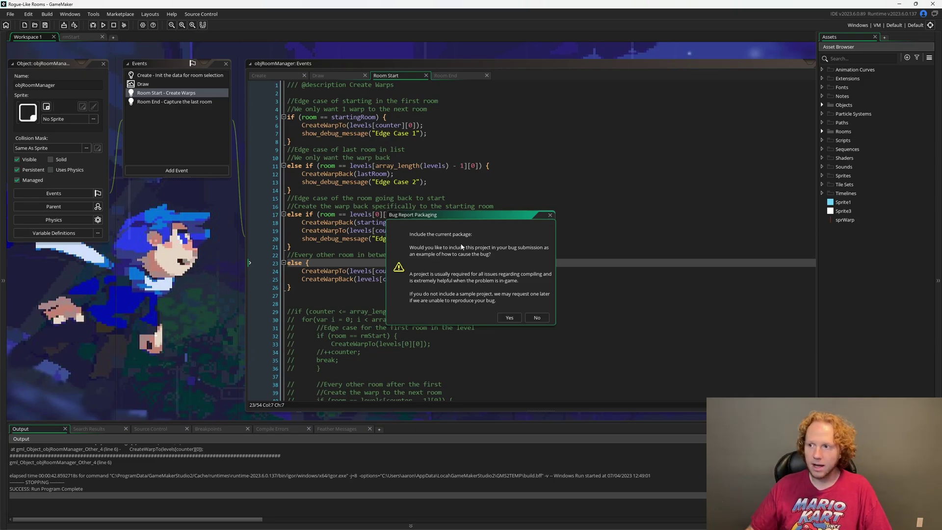
Step: Answer Yes to including the project, then cancel saving the bug report package
left_click(508, 317)
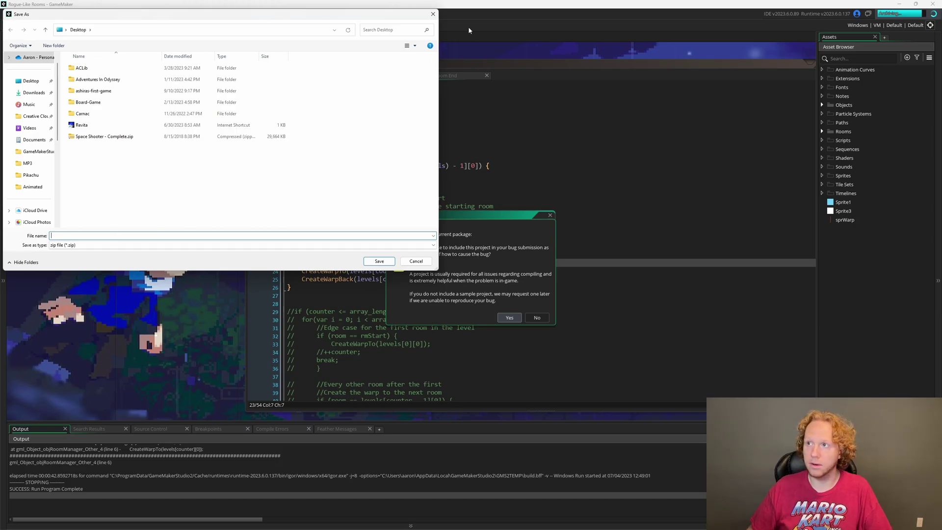
left_click(433, 14)
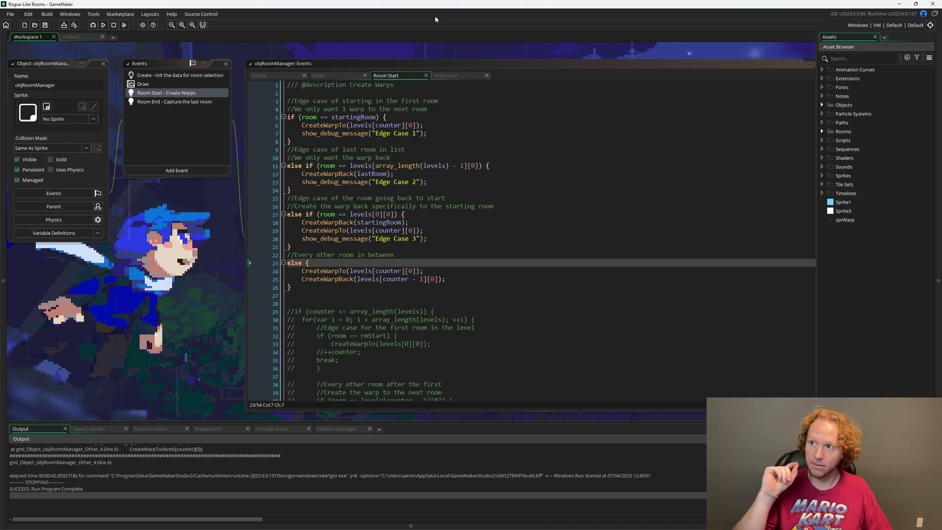
Step: Back in Firefox, highlight the Preferences paths heading and the Live Wallpaper template bullets
key("alt+Tab")
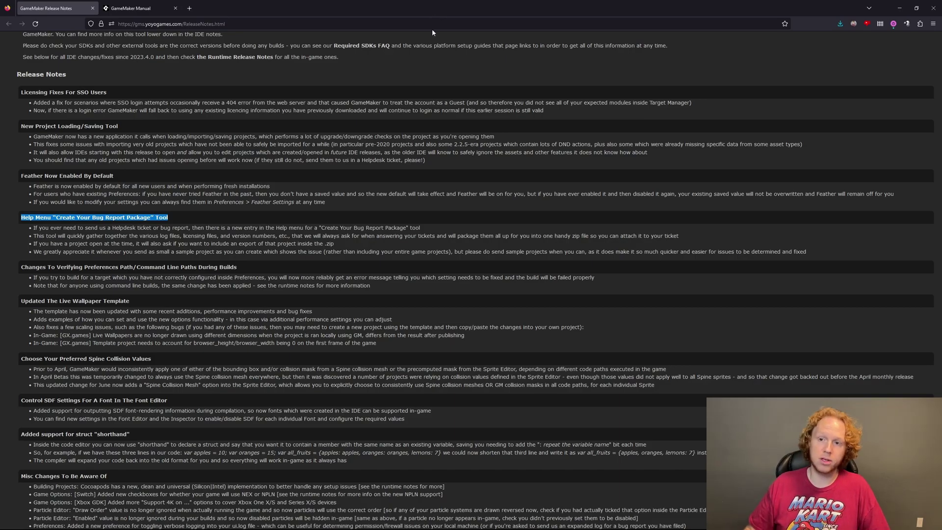
scroll(159, 238, "down", 1)
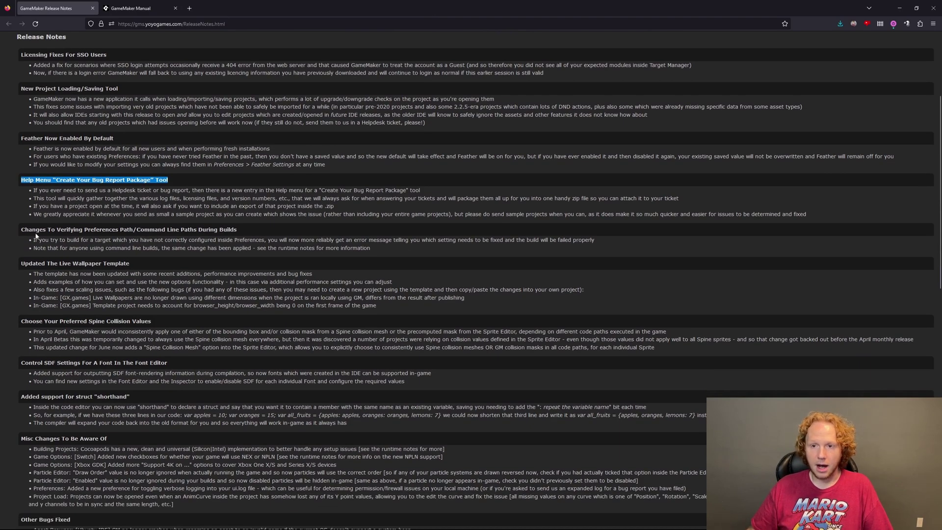
left_click_drag(21, 229, 260, 231)
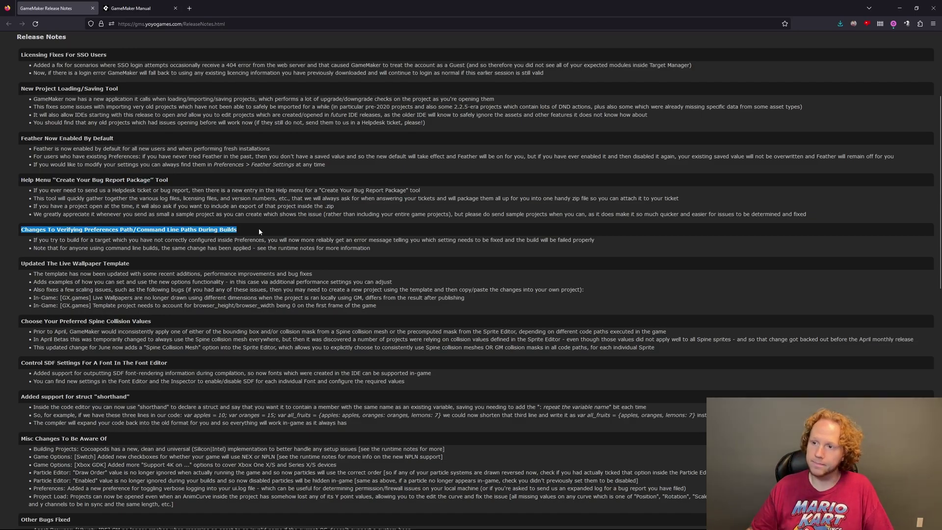
scroll(259, 231, "down", 1)
scroll(170, 222, "down", 1)
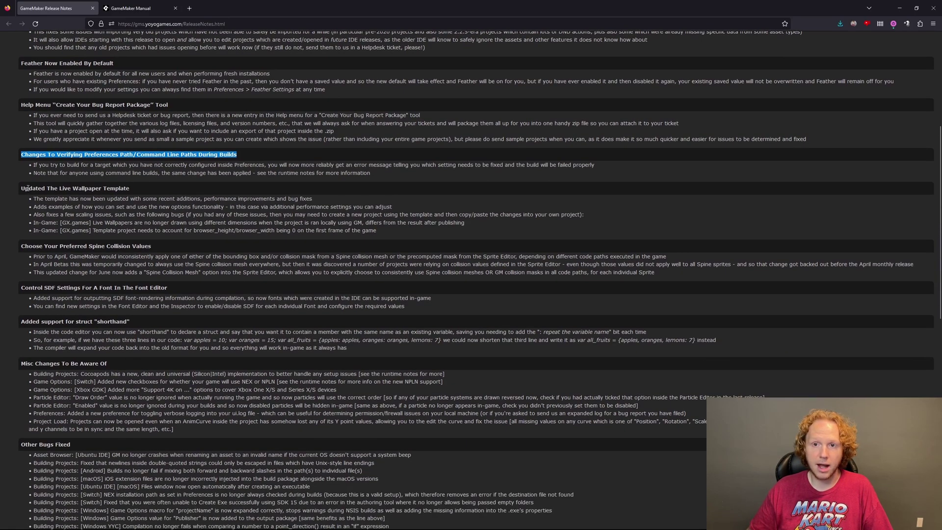
left_click_drag(22, 189, 172, 190)
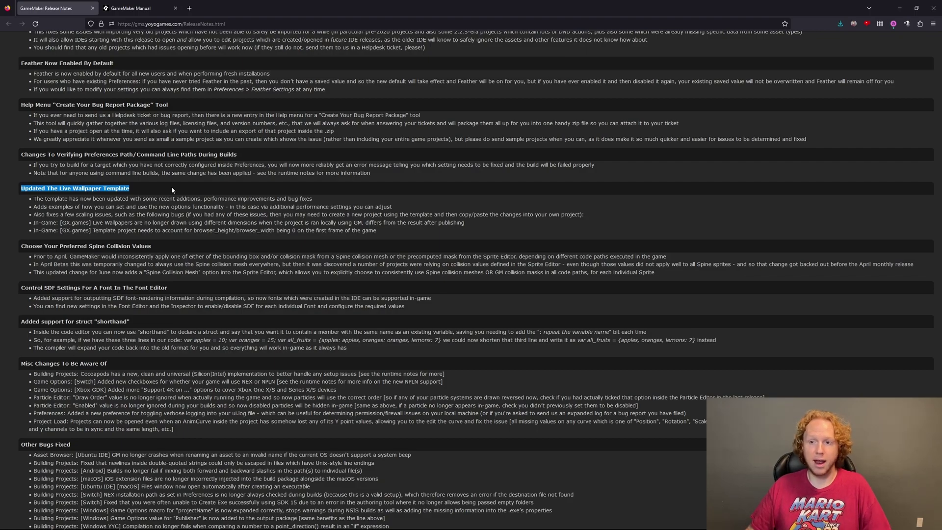
left_click_drag(37, 198, 411, 234)
left_click(406, 236)
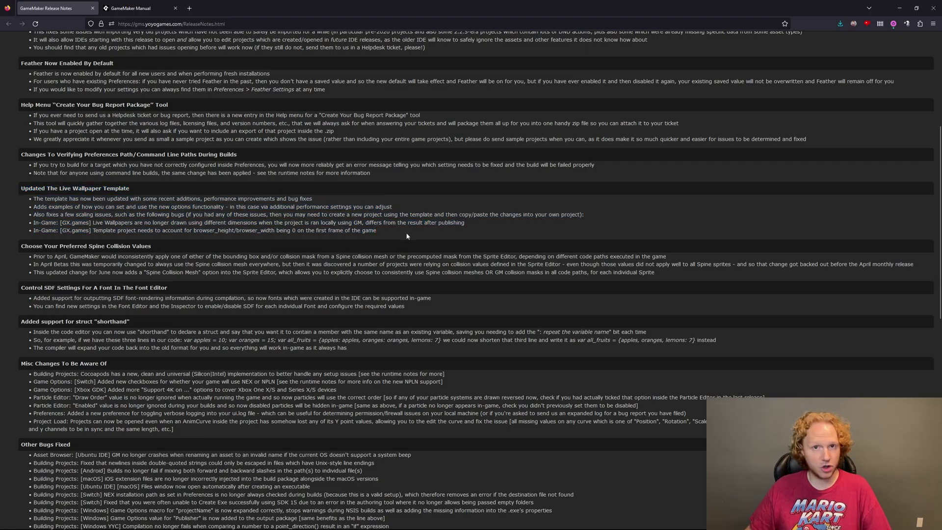
Step: Highlight the Spine Collision Values, Control SDF Settings and struct shorthand headings
scroll(406, 236, "down", 3)
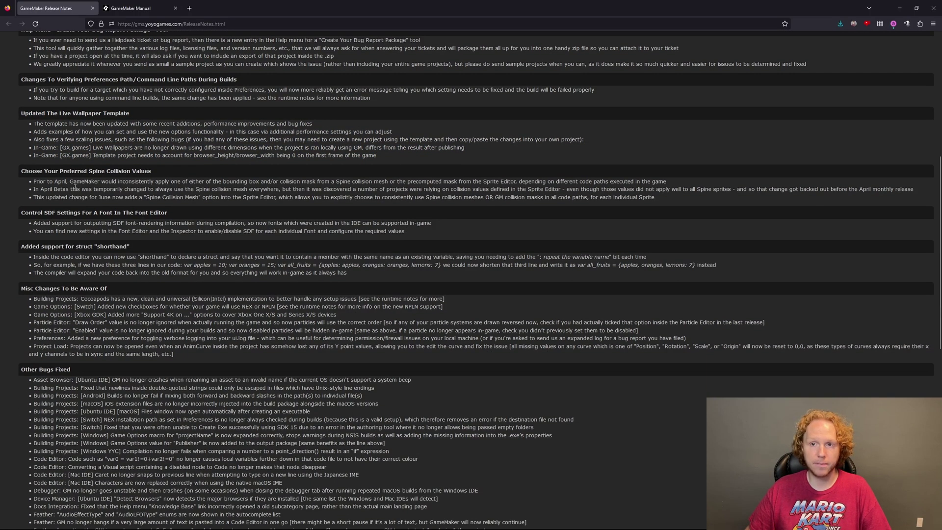
left_click_drag(18, 171, 180, 177)
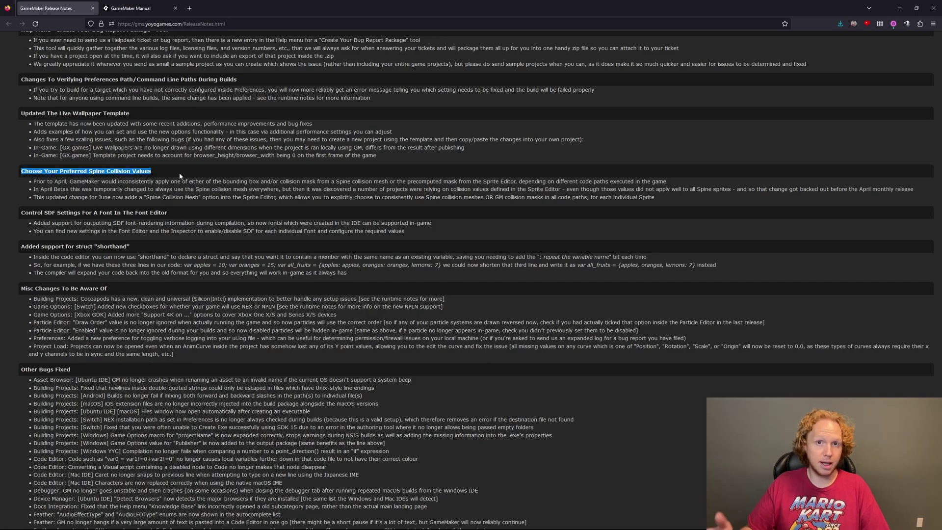
scroll(143, 173, "down", 1)
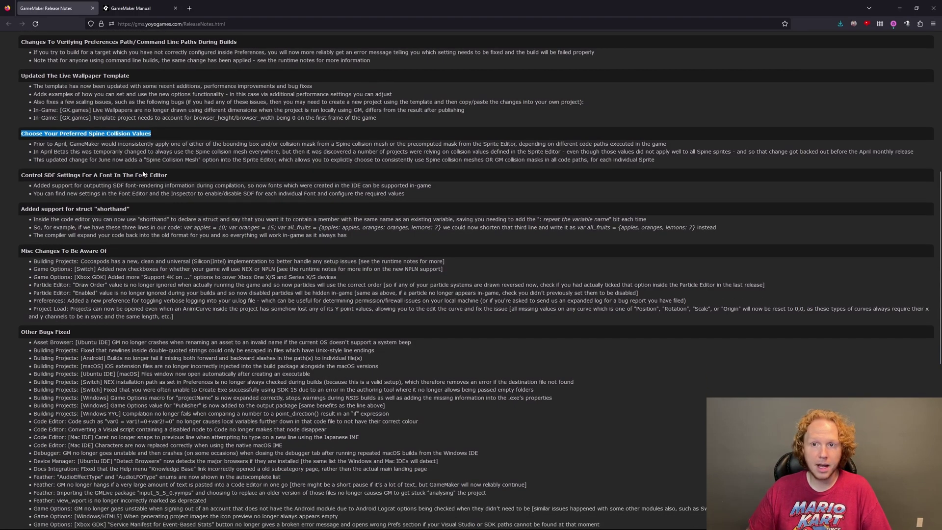
left_click_drag(29, 177, 178, 175)
left_click(180, 178)
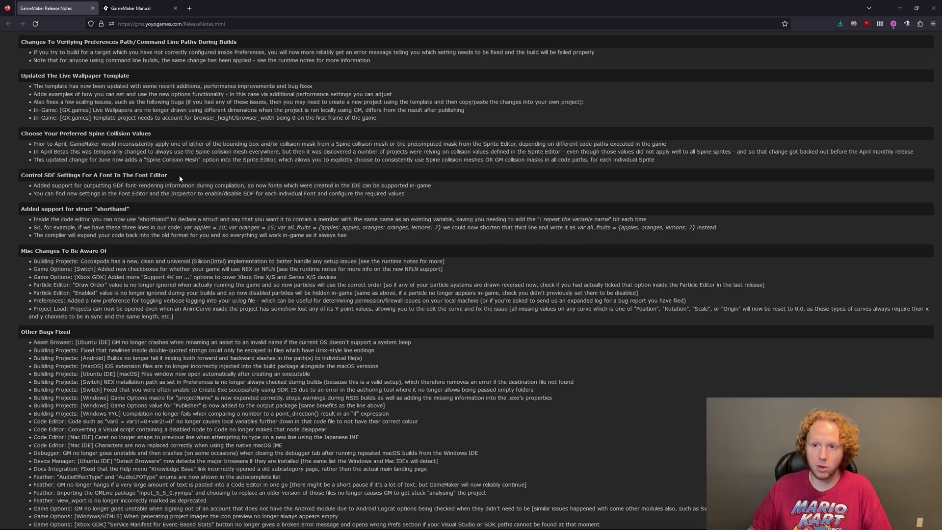
scroll(180, 177, "down", 1)
left_click_drag(148, 176, 26, 180)
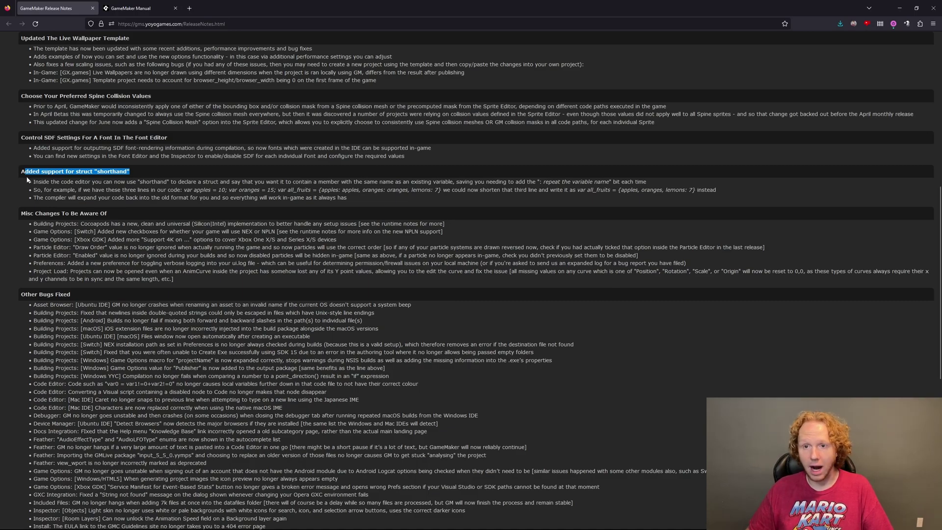
left_click(34, 181)
left_click_drag(491, 180, 525, 199)
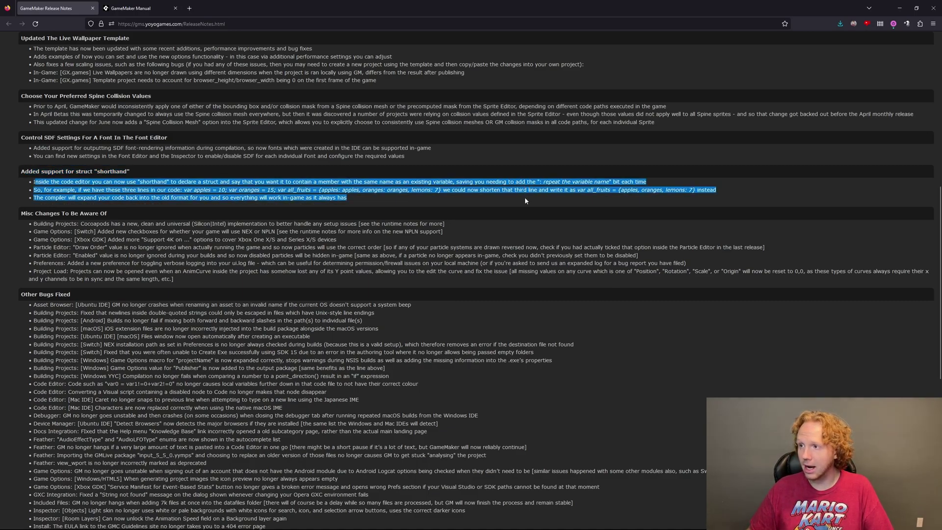
left_click(525, 199)
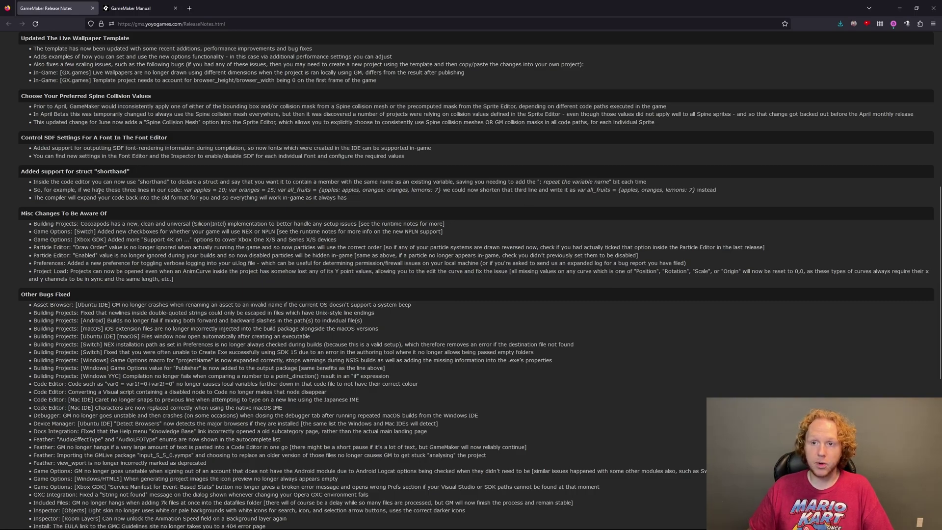
left_click_drag(98, 189, 376, 190)
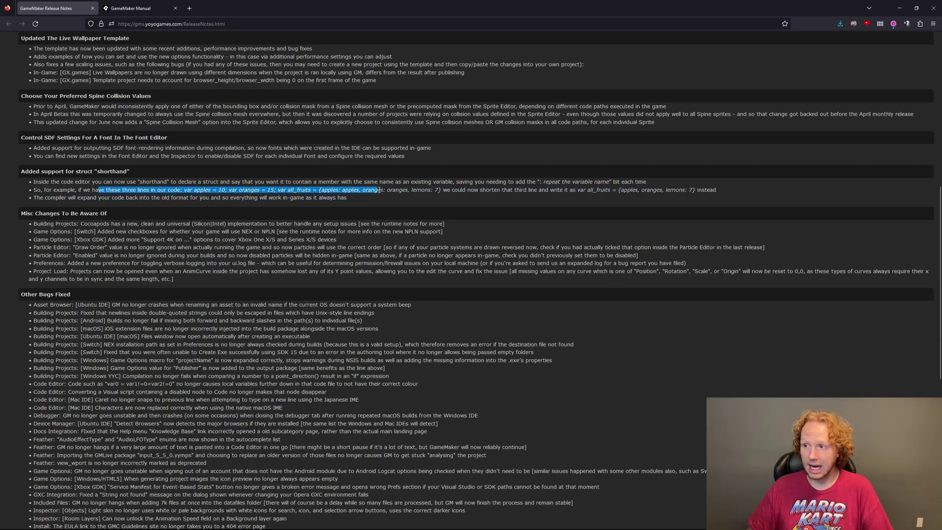
left_click(350, 191)
left_click_drag(151, 190, 587, 191)
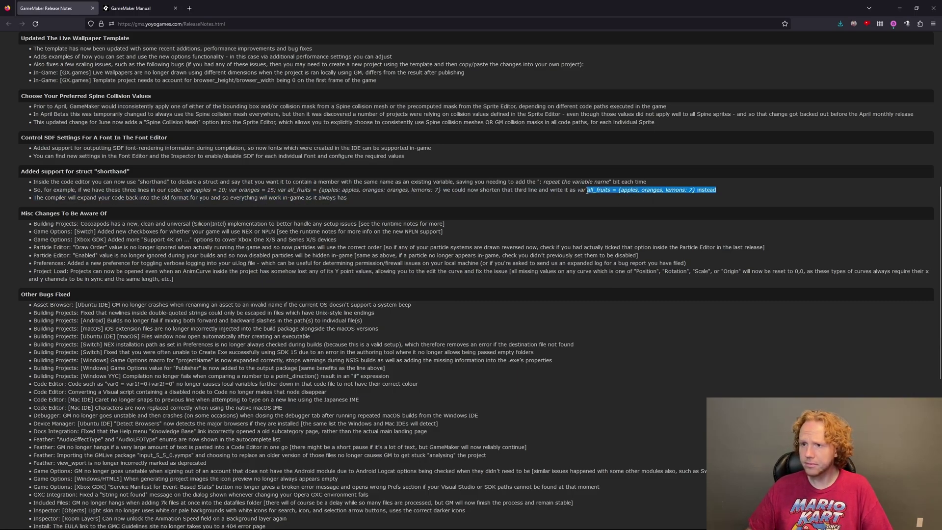
left_click(538, 198)
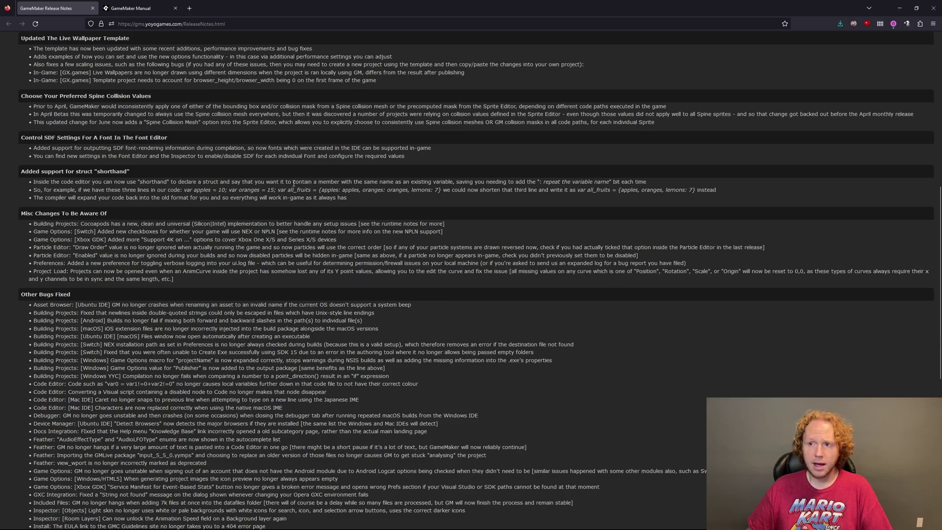
Step: Scroll back to the top of the release notes, then switch to the GameMaker project
scroll(293, 192, "down", 1)
scroll(292, 192, "down", 1)
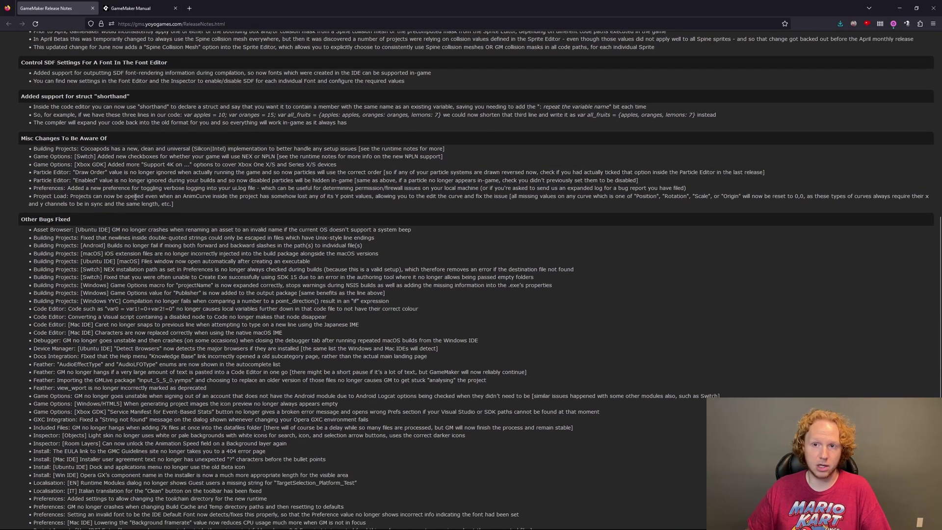
scroll(122, 230, "up", 4)
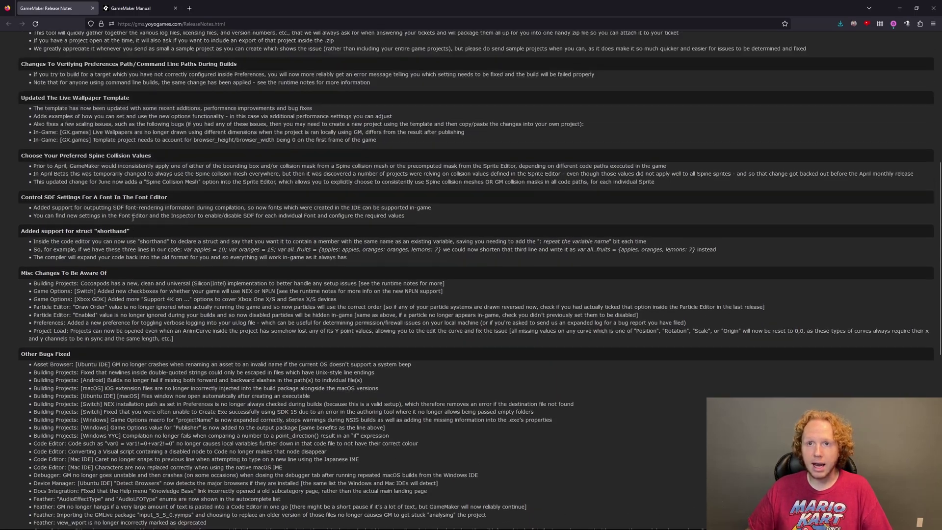
scroll(112, 241, "up", 7)
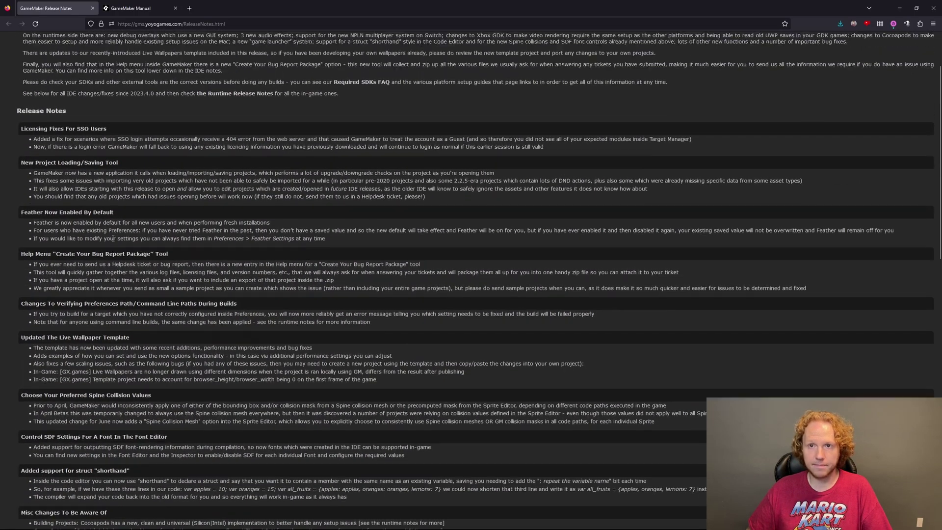
scroll(82, 211, "up", 1)
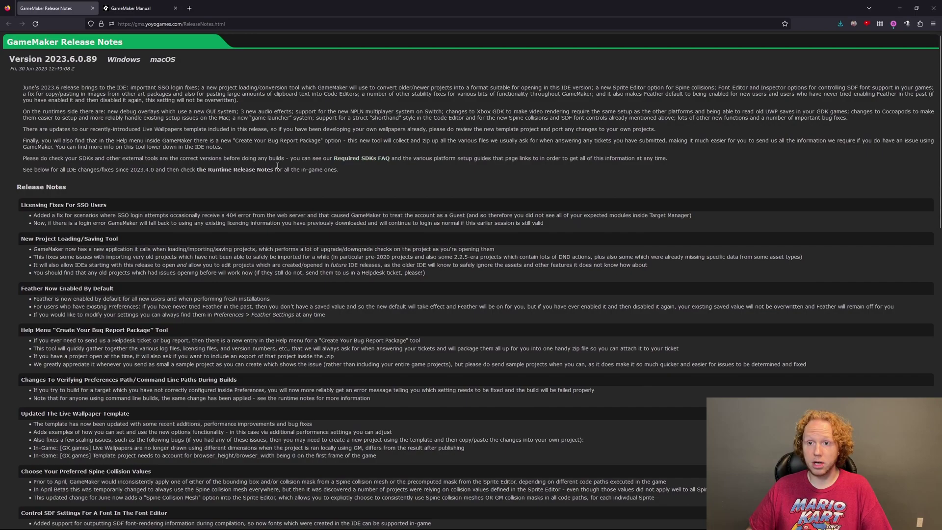
left_click_drag(277, 167, 62, 98)
left_click(63, 98)
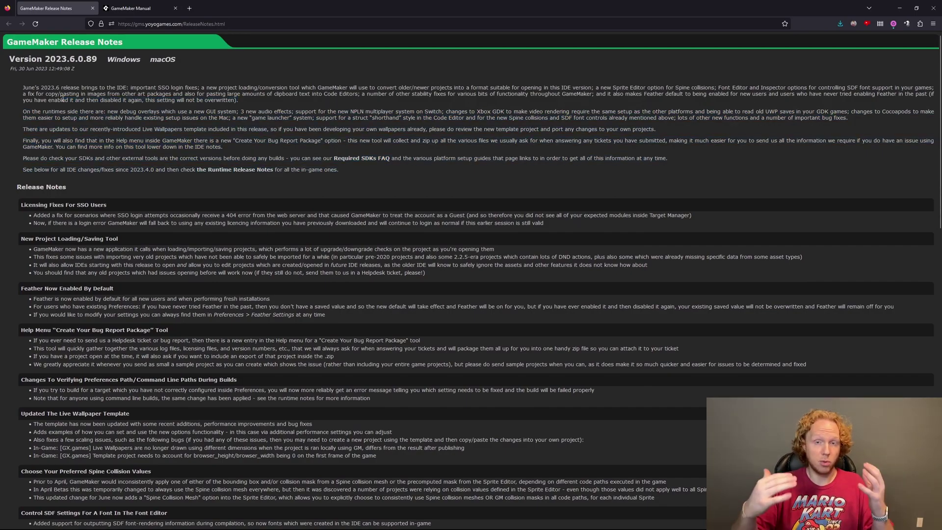
key("alt+Tab")
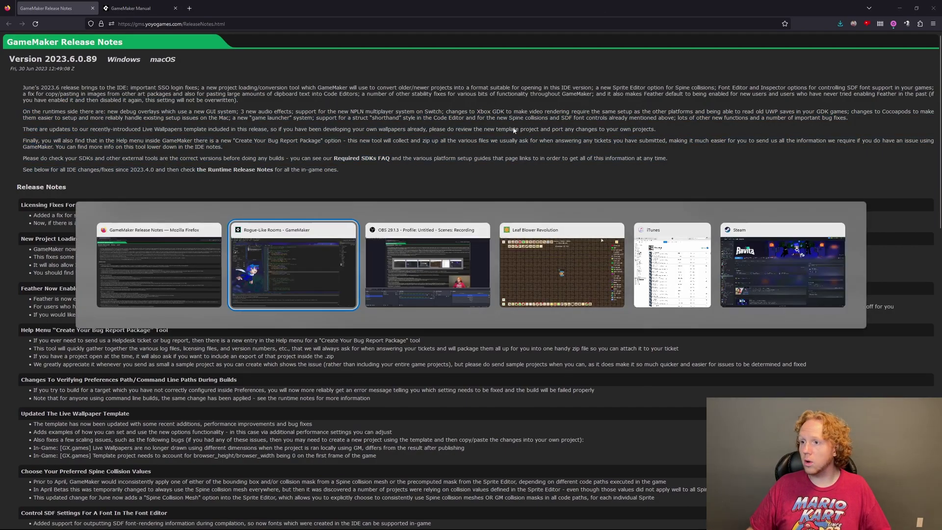
left_click(315, 264)
Step: Open objRoomManager's Create event and put the caret at the end of the show_debug_overlay(true) line
left_click(459, 242)
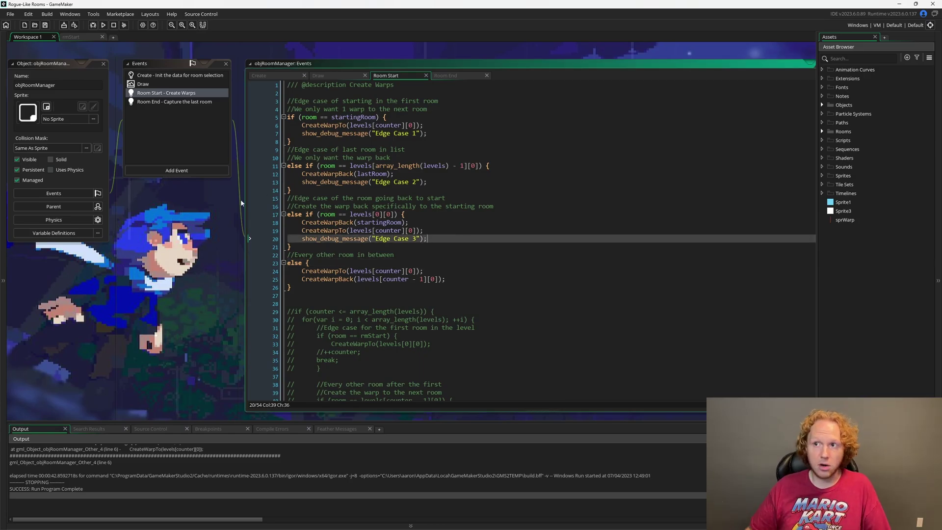
left_click(259, 75)
key("shift+Home")
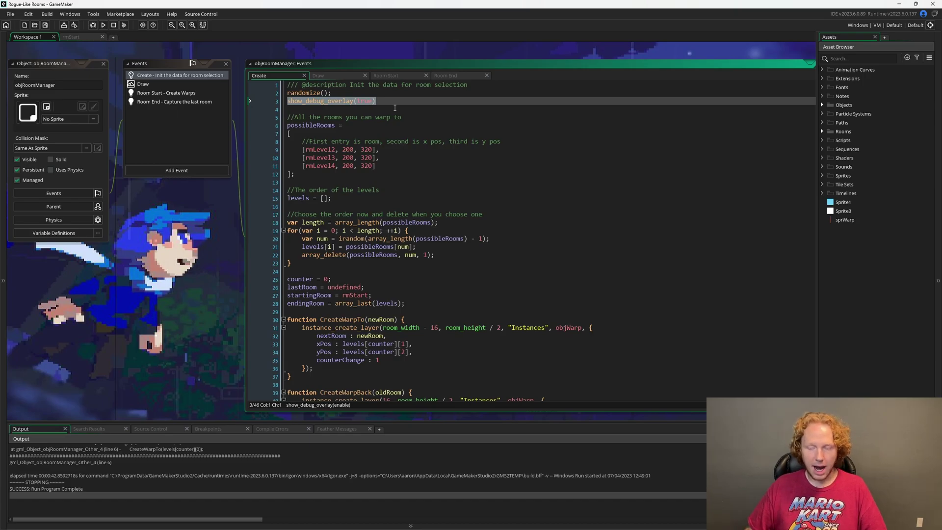
key("End")
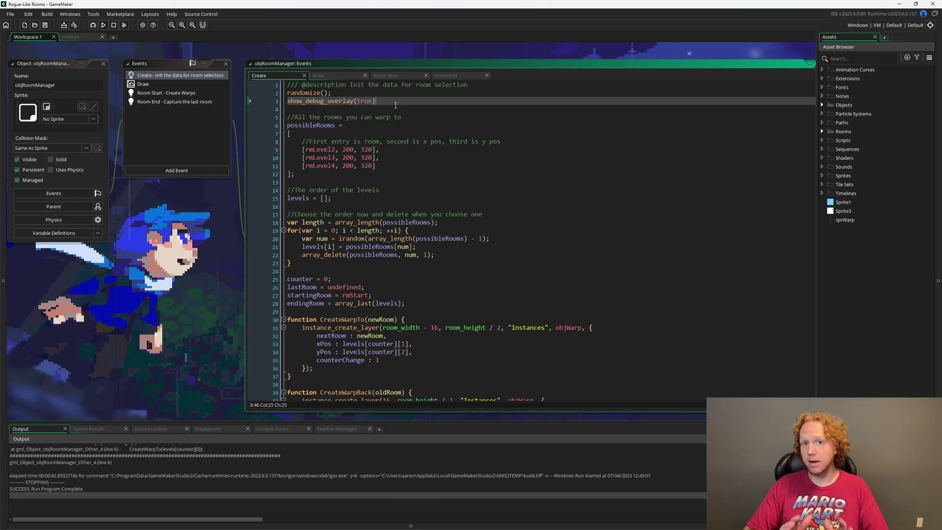
Step: Run the game, move the FPS overlay, widen its time window and toggle graph series
left_click(104, 26)
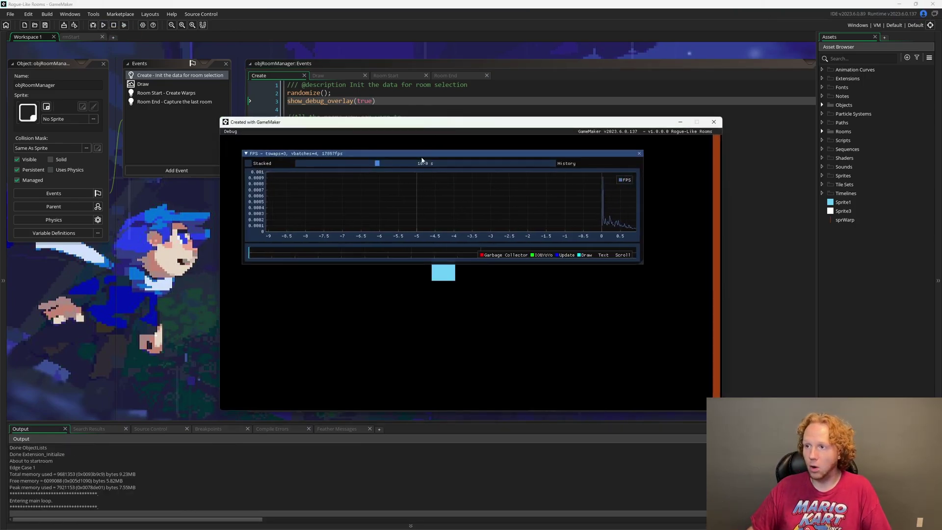
left_click_drag(420, 154, 420, 142)
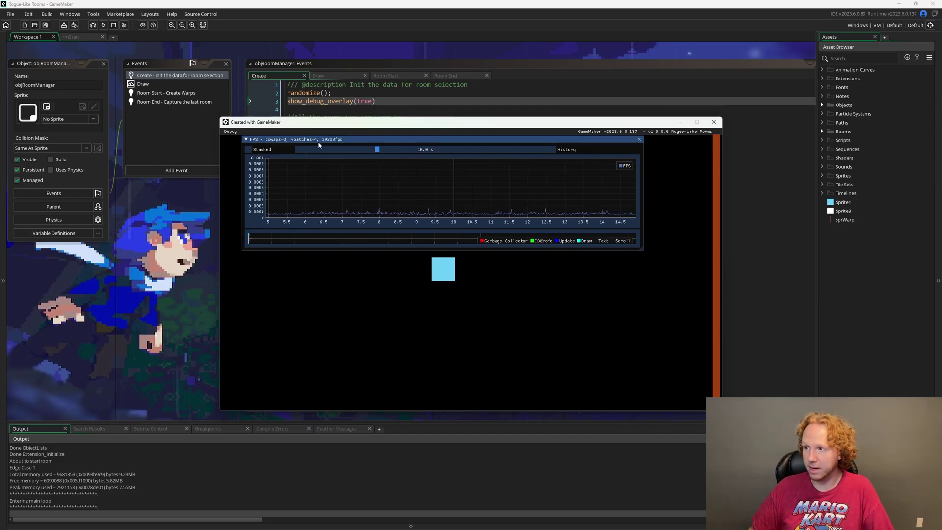
mouse_move(377, 149)
left_mouse_down()
mouse_move(563, 151)
mouse_move(270, 160)
mouse_move(386, 153)
left_mouse_up()
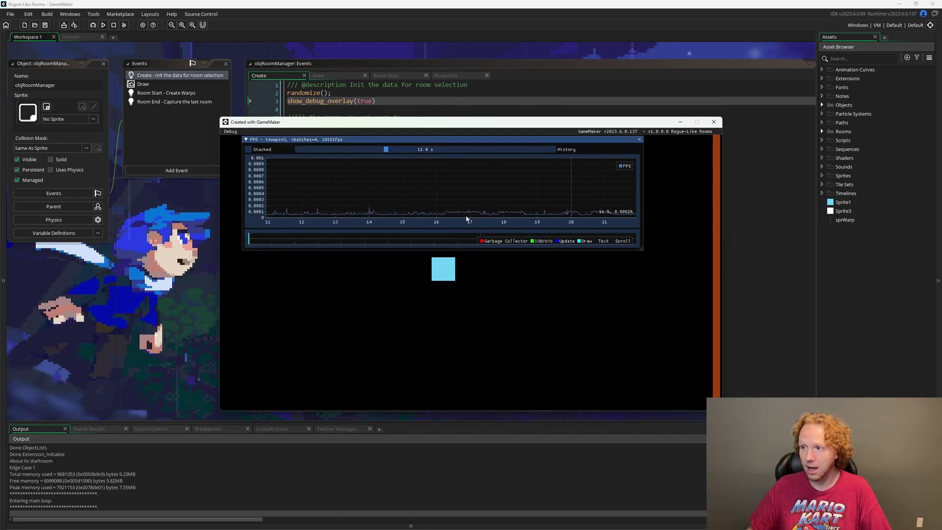
left_click(505, 241)
left_click(542, 241)
left_click(543, 241)
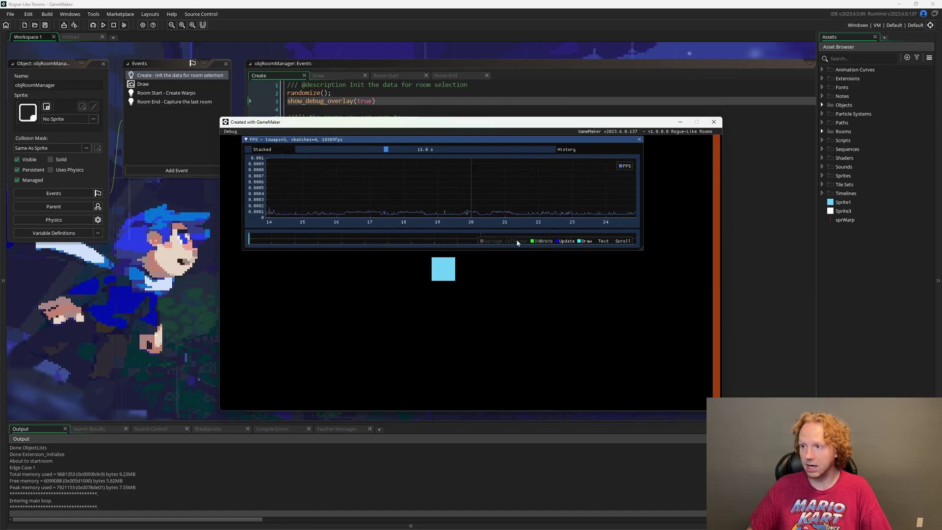
left_click(493, 241)
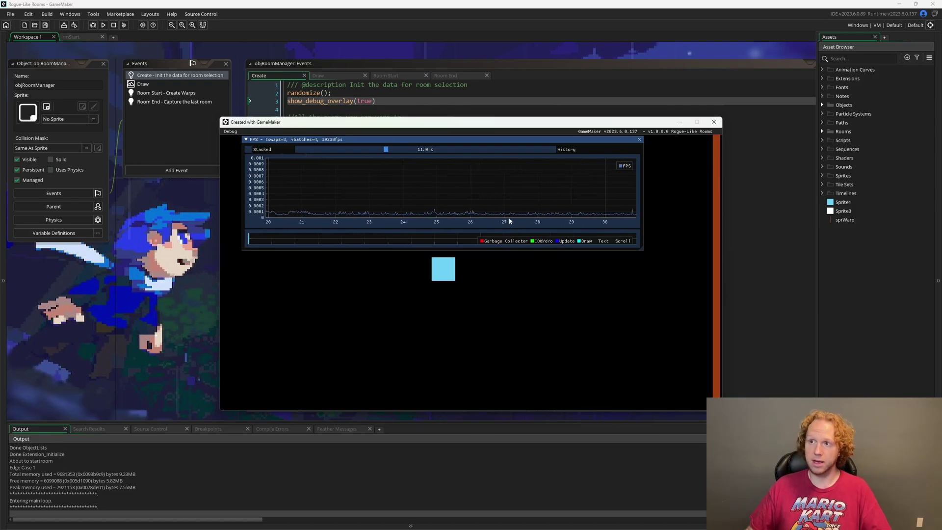
Step: Add a line 4 reading 'debug' and browse the suggested debug functions
left_click(414, 102)
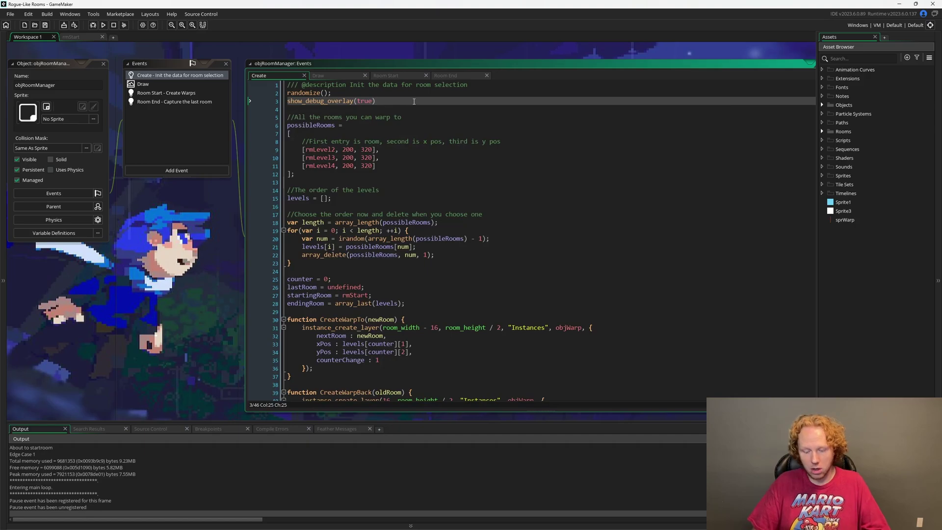
key("Return")
type("debug")
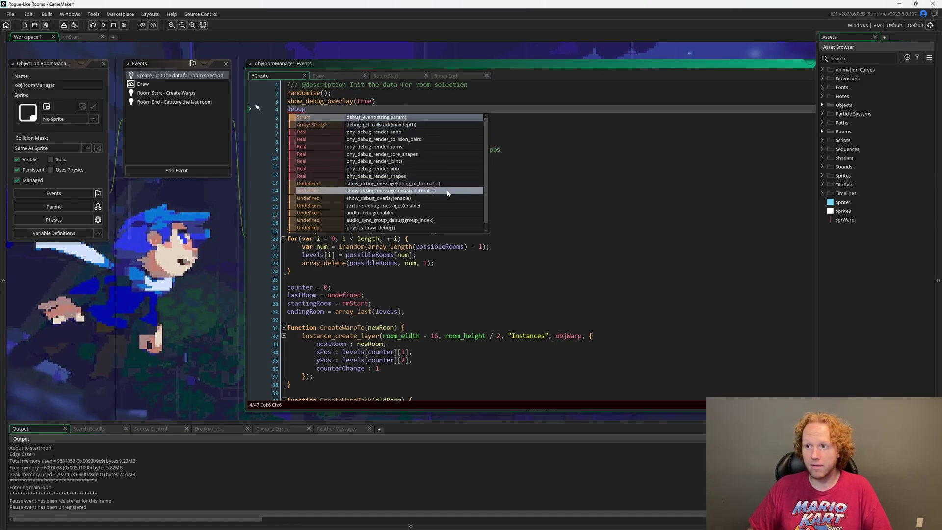
scroll(448, 193, "down", 1)
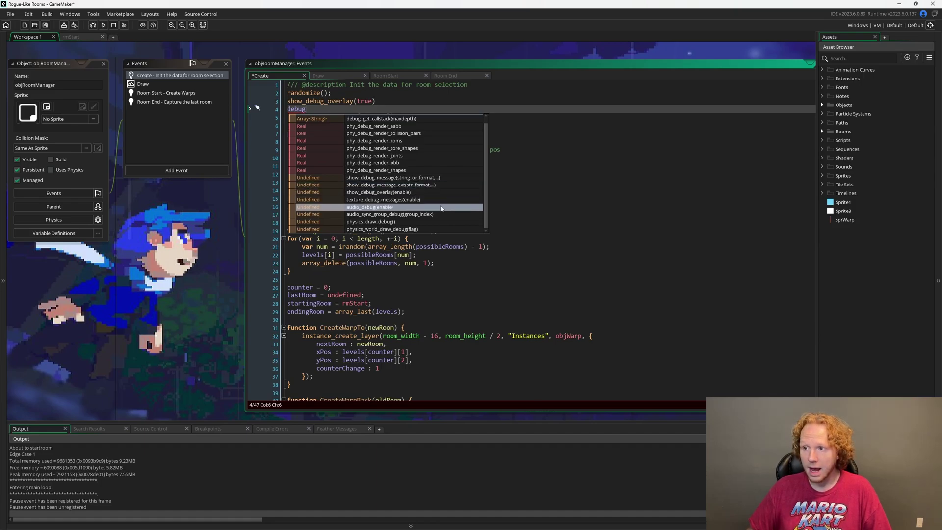
scroll(440, 209, "up", 1)
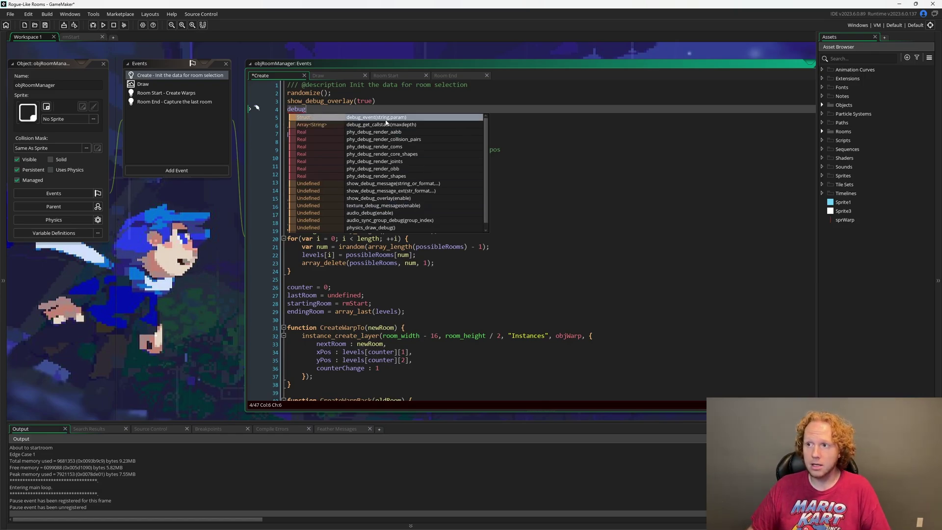
left_click(323, 110)
key("alt+Tab")
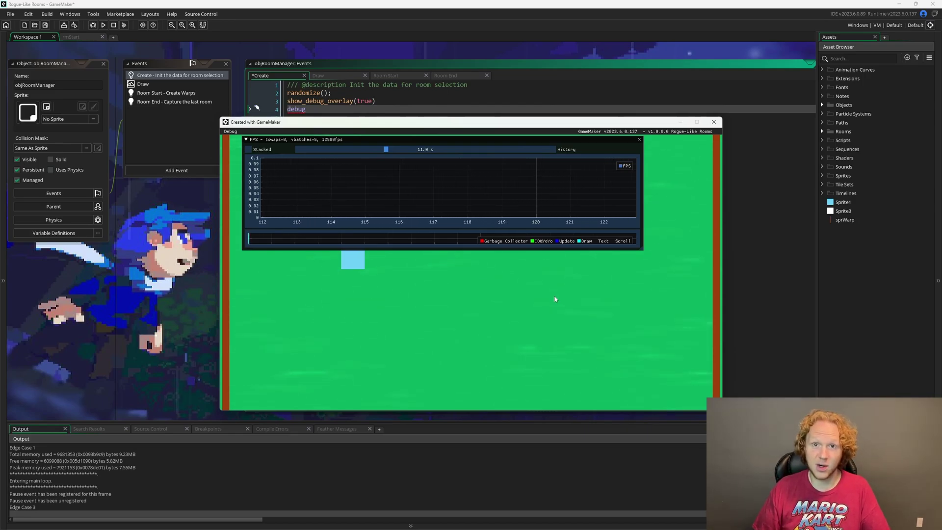
Step: Close the running game window and return focus to the Create event code
left_click(714, 121)
left_click(538, 189)
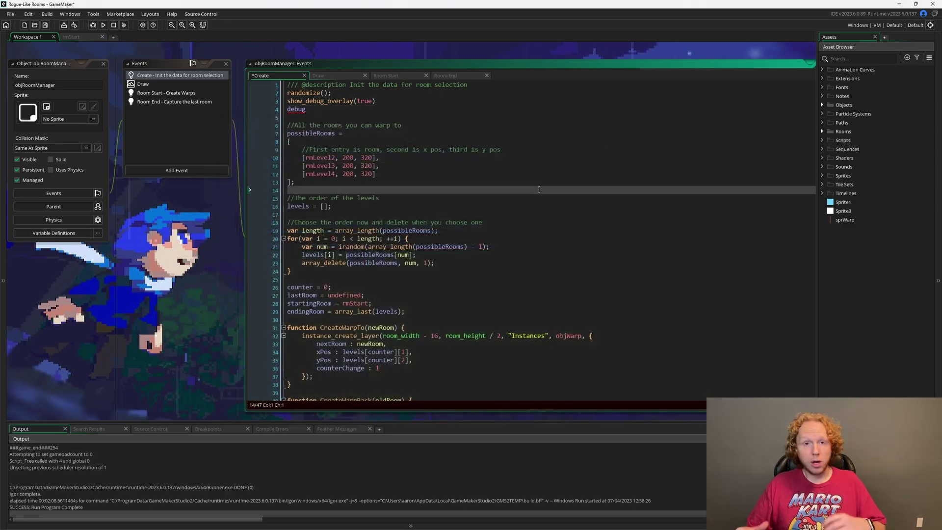